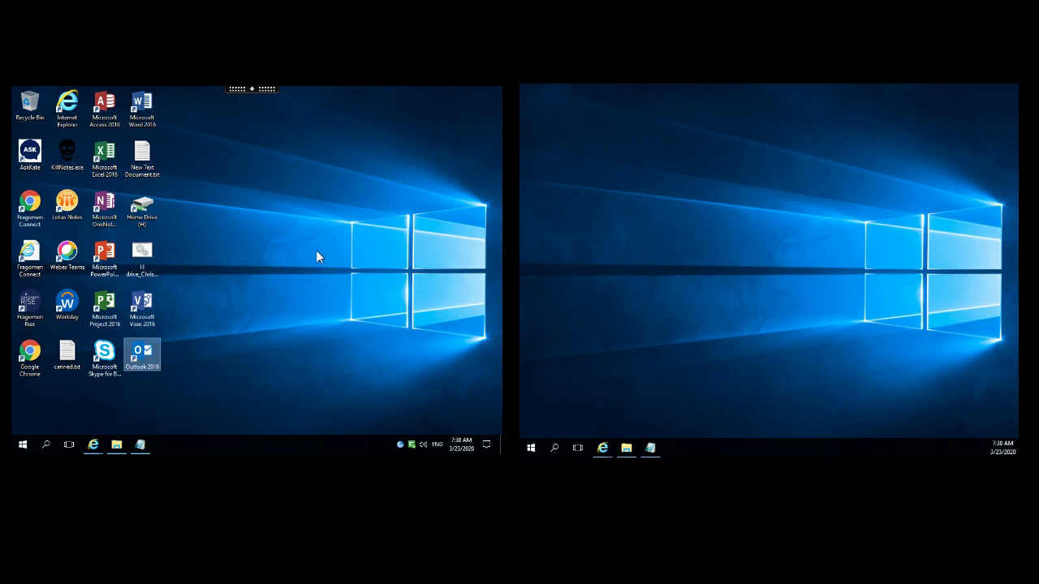
# Step: Switch the Citrix remote session from full screen to windowed mode, revealing the local desktop
pyautogui.click(260, 96)
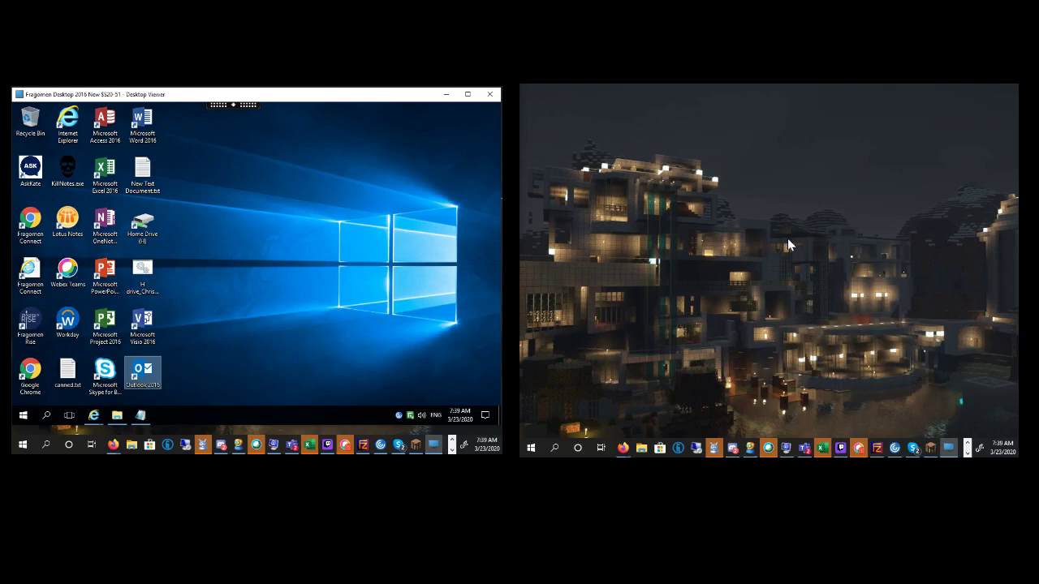
# Step: Open Display settings from the desktop menu, identify the three screens, and select display 3
pyautogui.rightClick(689, 277)
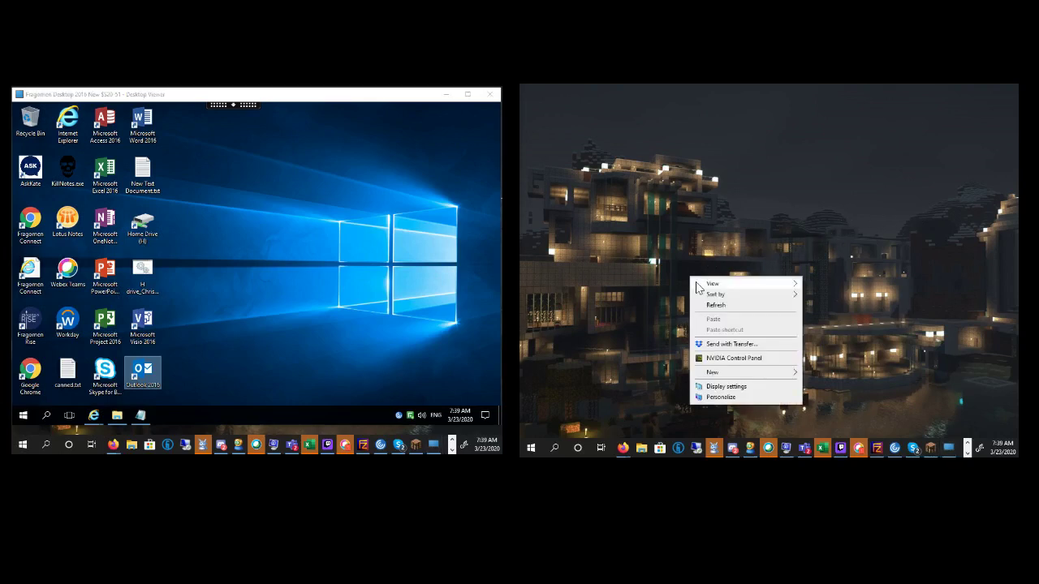
pyautogui.click(730, 387)
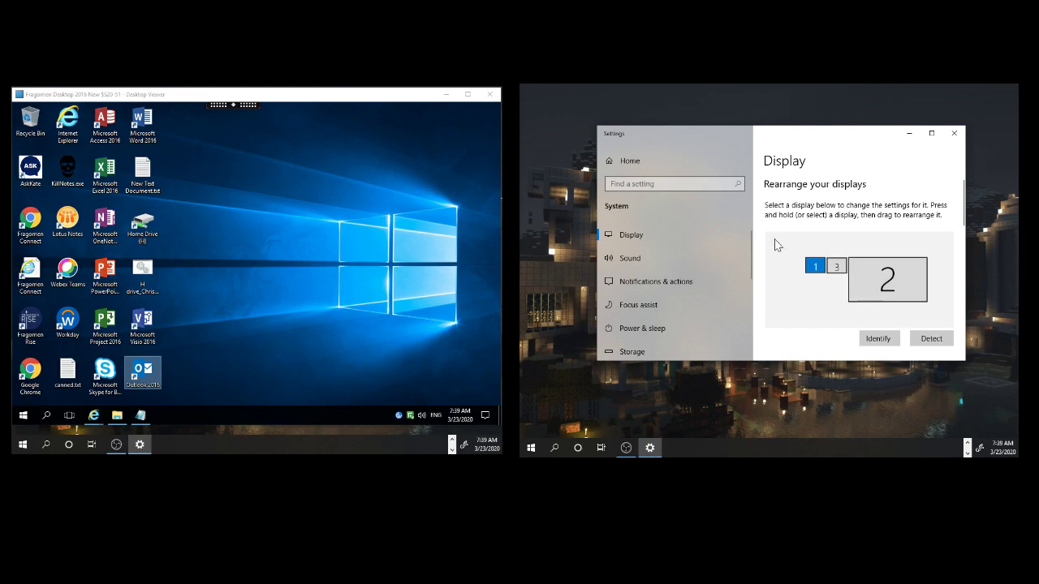
pyautogui.click(874, 342)
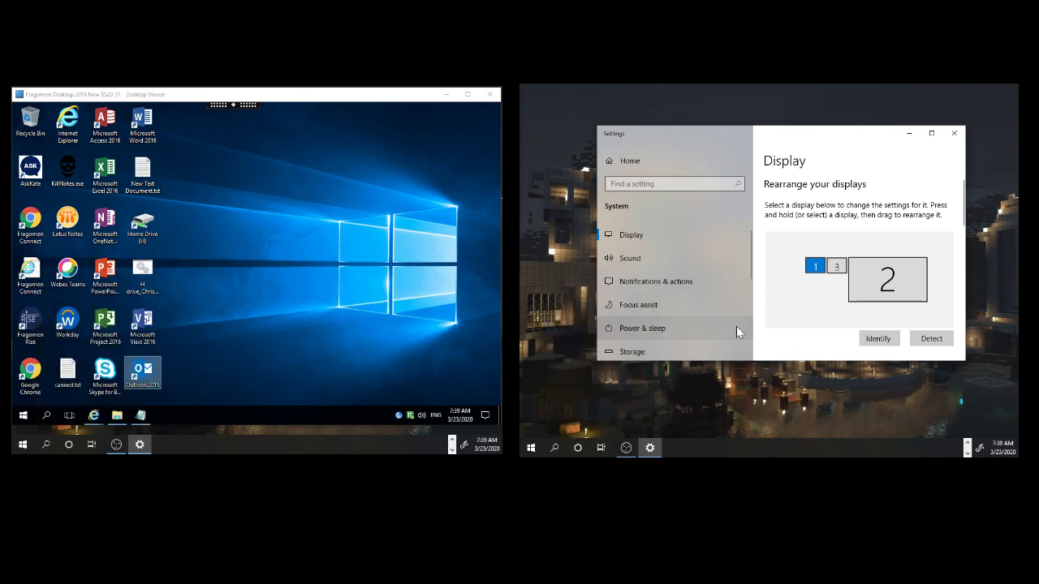
pyautogui.click(879, 345)
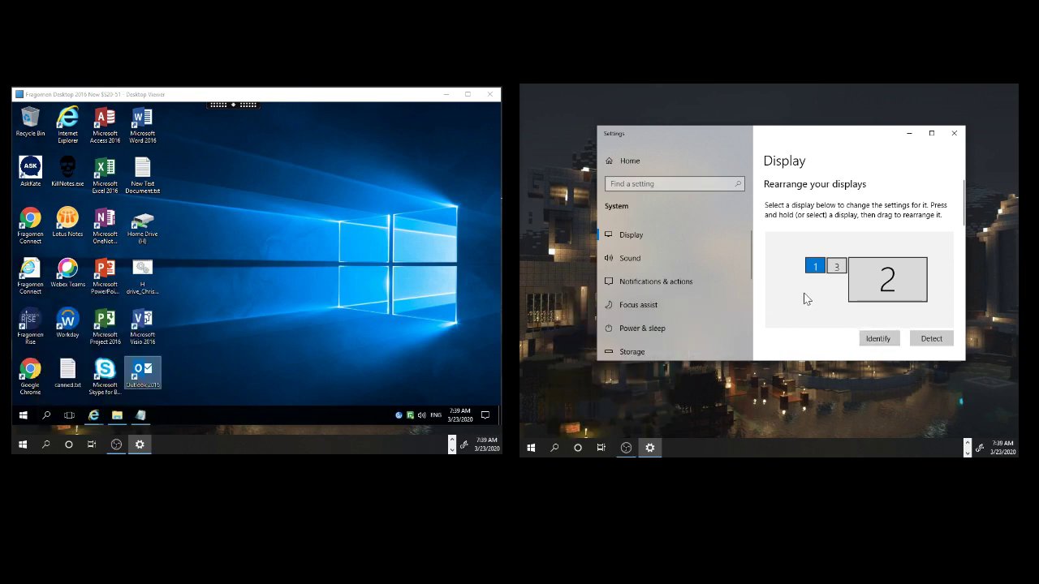
pyautogui.click(836, 268)
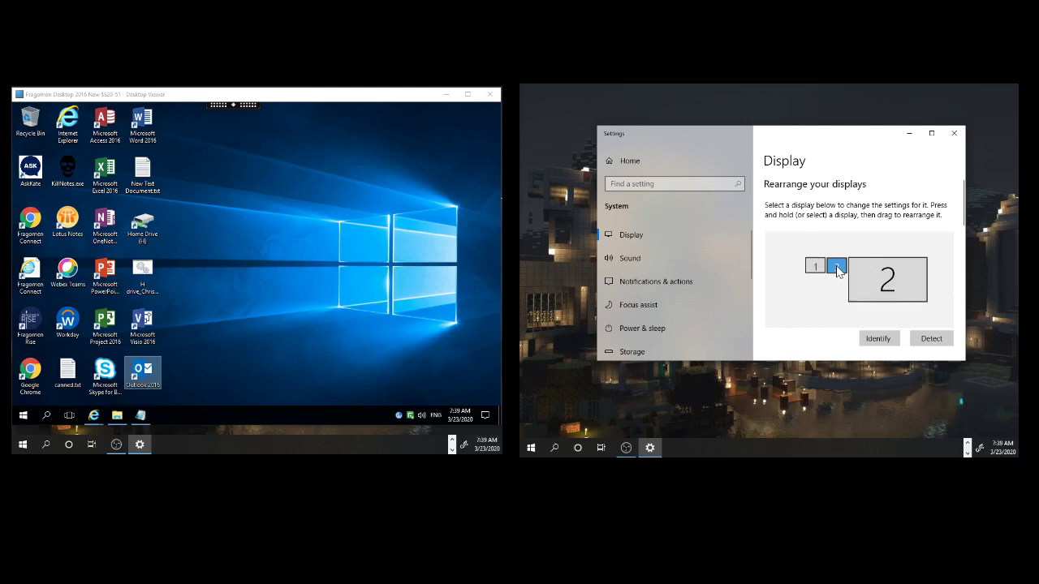
# Step: Change display 3's resolution from 1024 × 768 to 1280 × 720
pyautogui.moveTo(838, 272); pyautogui.dragTo(837, 262)
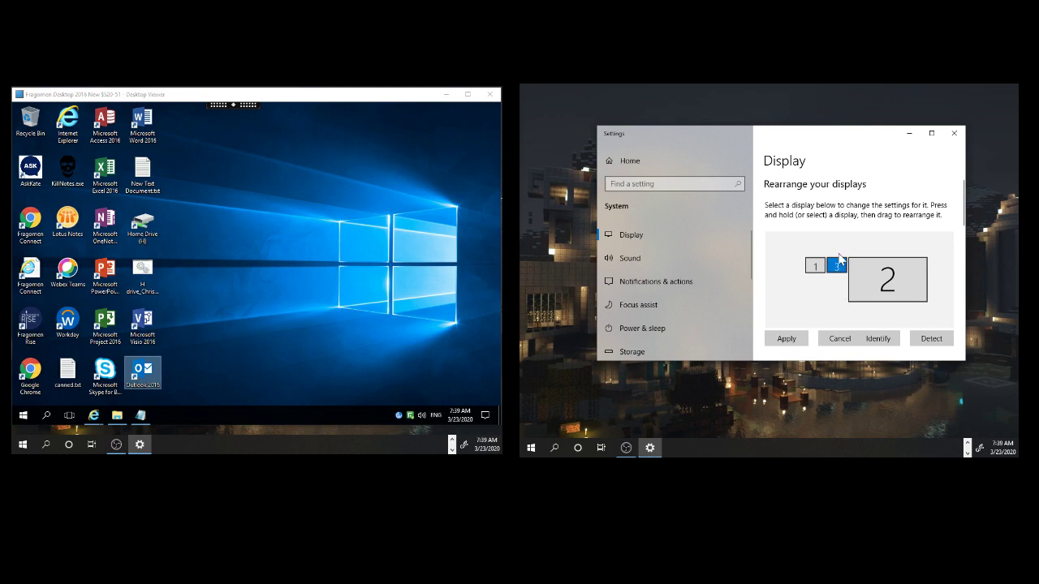
pyautogui.scroll(-3, 959, 221)
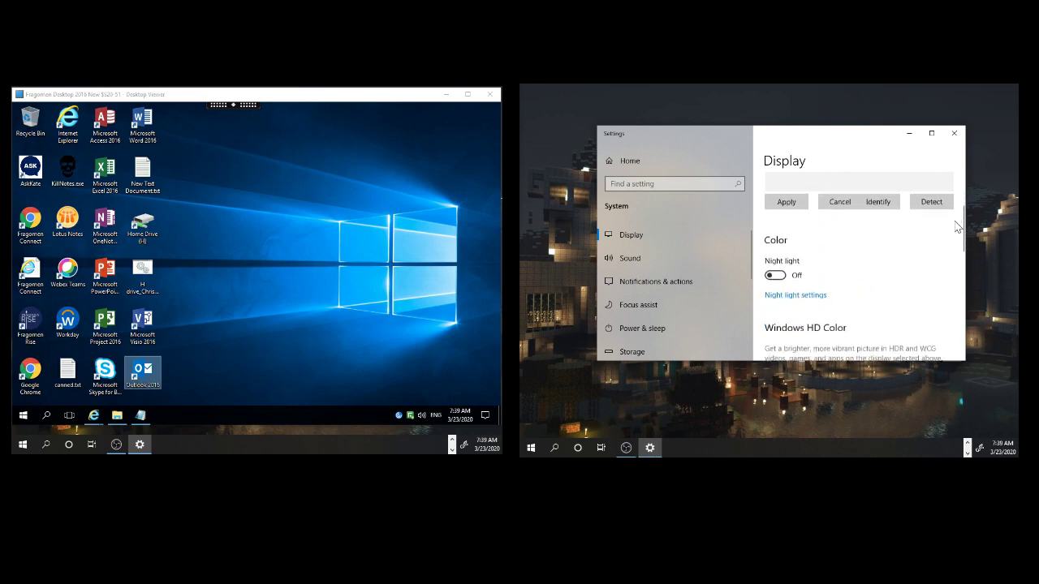
pyautogui.scroll(-1, 954, 227)
pyautogui.scroll(-3, 951, 227)
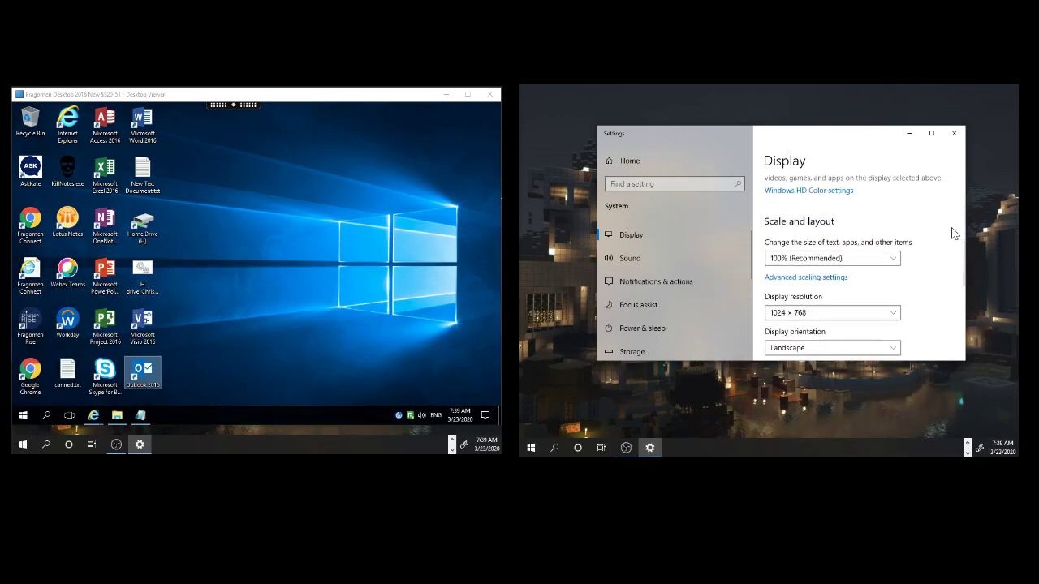
pyautogui.click(818, 321)
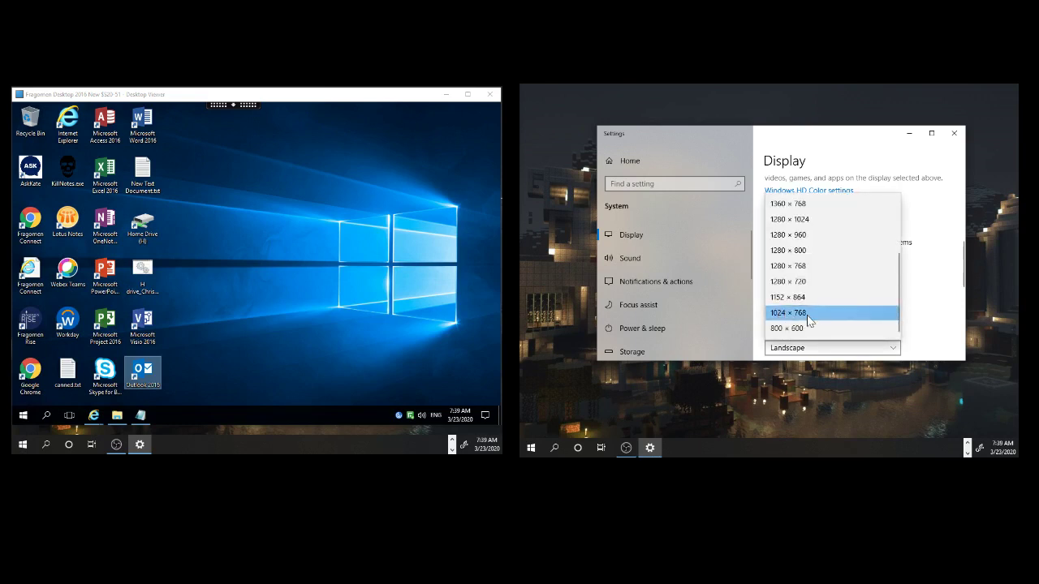
pyautogui.scroll(3, 821, 297)
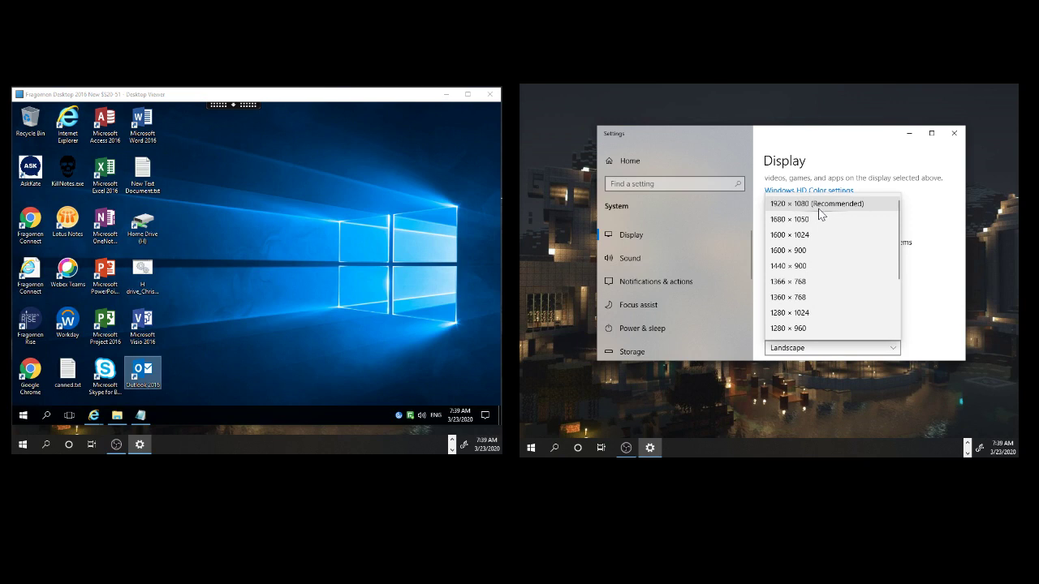
pyautogui.scroll(-2, 822, 217)
pyautogui.scroll(-1, 798, 306)
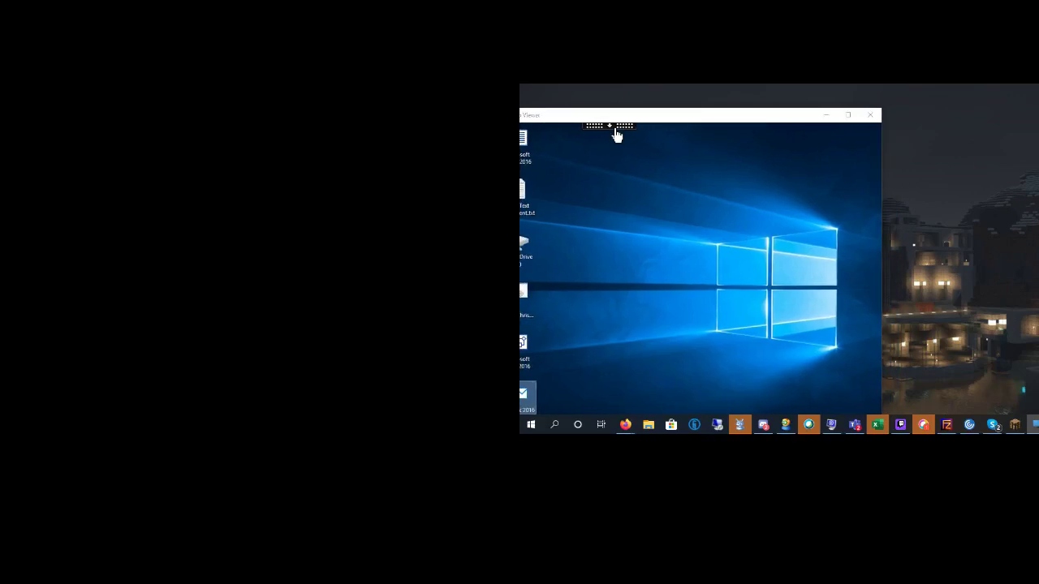
# Step: Open the Citrix session's control menu to return it to full screen
pyautogui.click(615, 131)
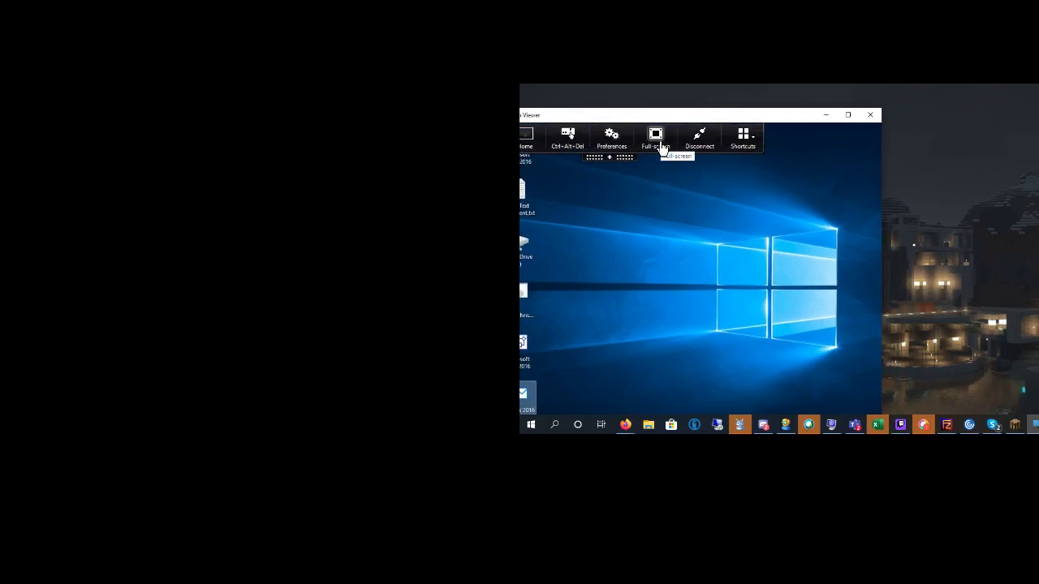